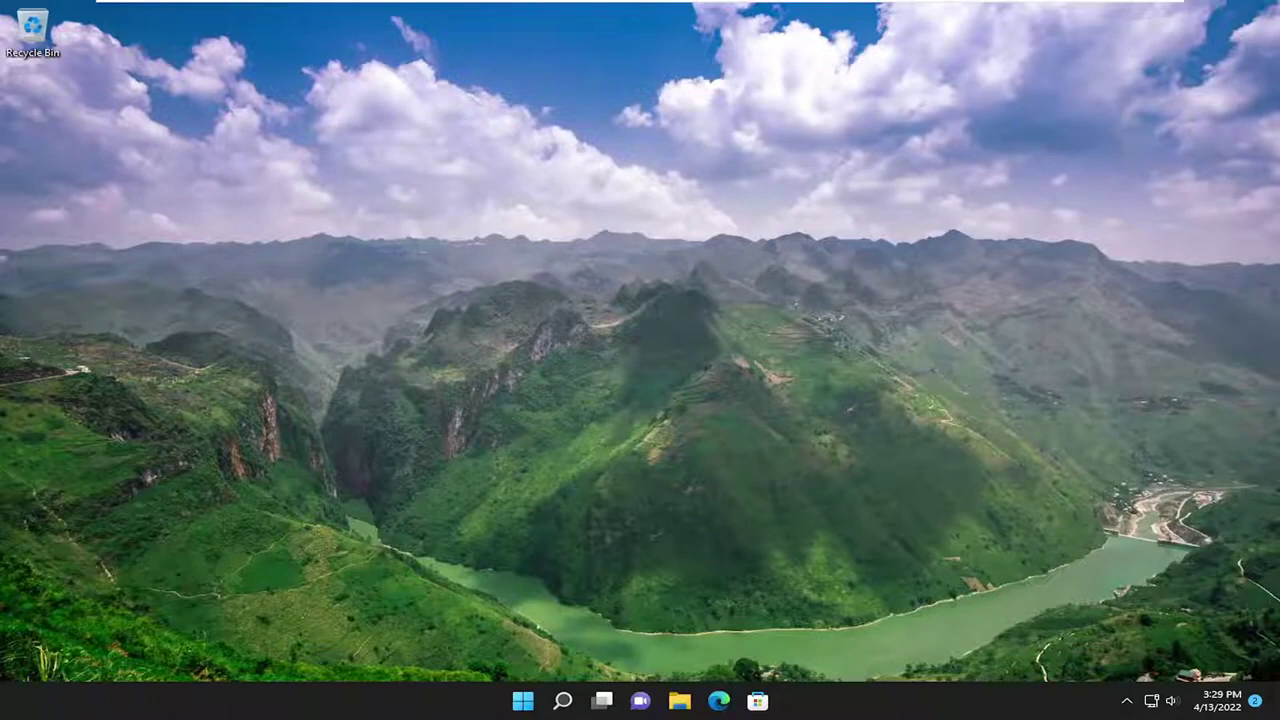
Launch Google Chrome and go to the google.com home page
{"action": "left_click", "coordinate": [562, 701]}
{"action": "type", "text": "chrome"}
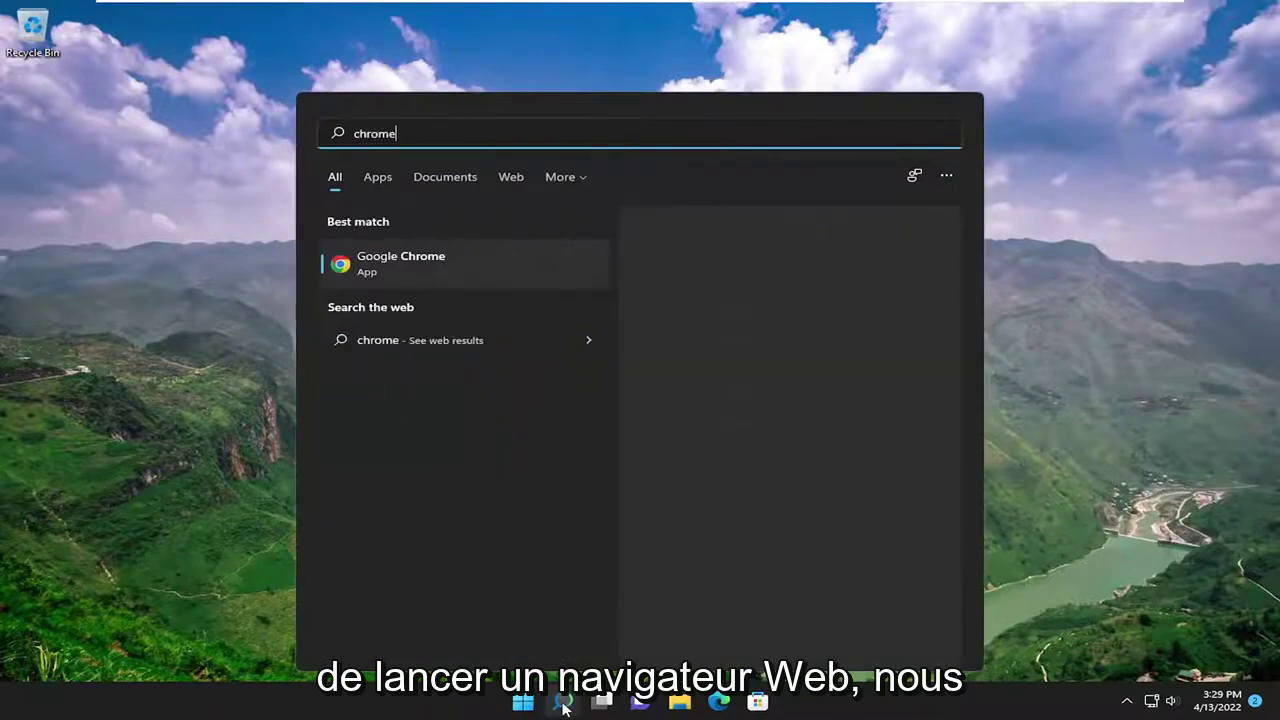
{"action": "key", "text": "Return"}
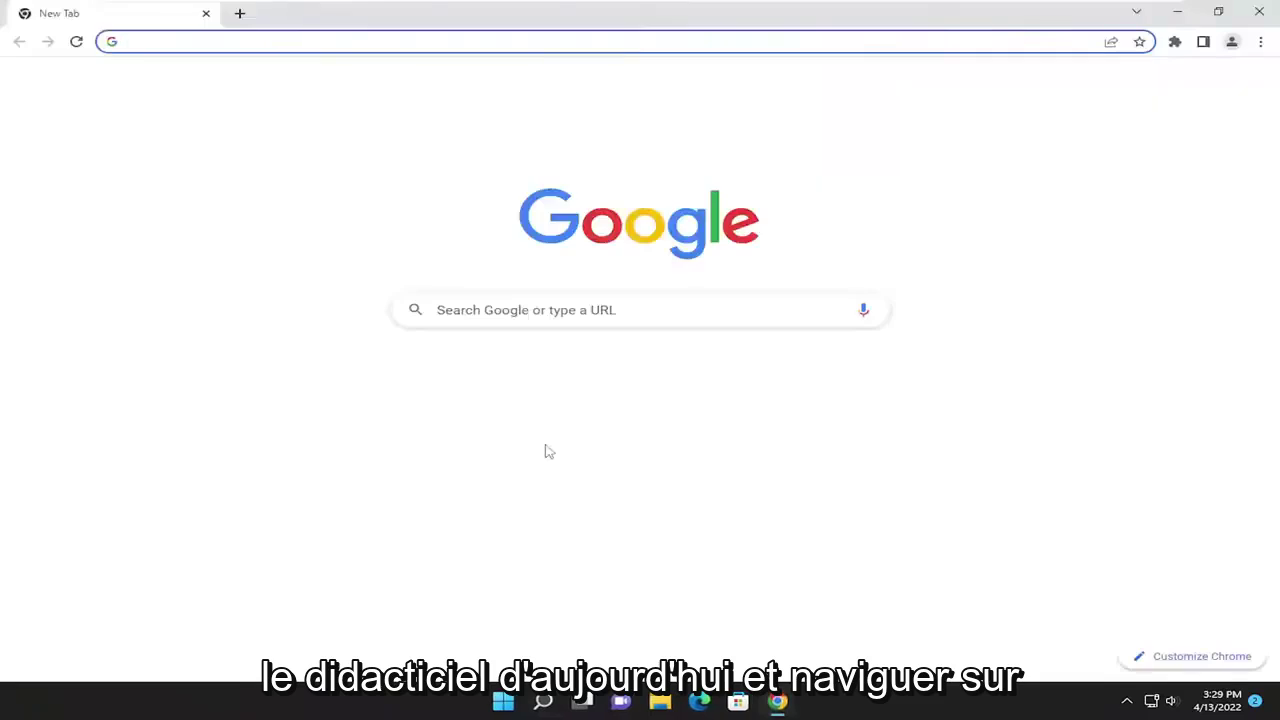
{"action": "type", "text": "google."}
{"action": "key", "text": "Return"}
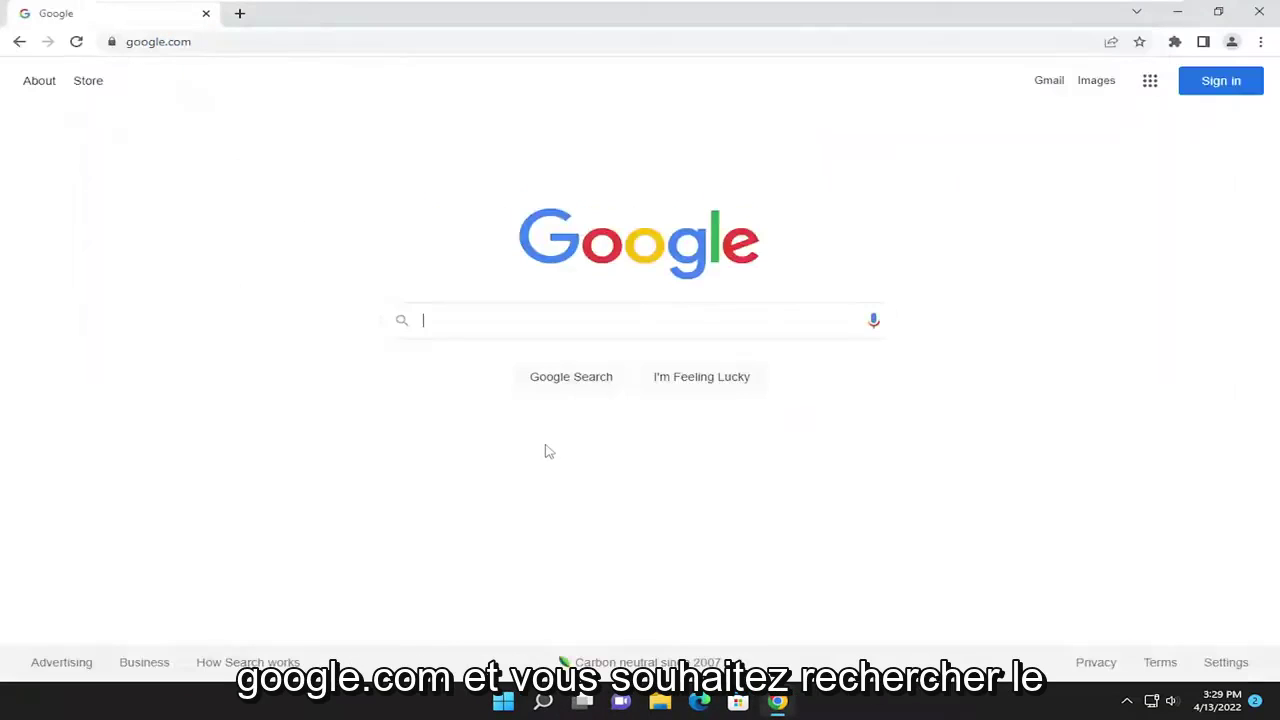
Search Google for "directx download" and download the English DirectX End-User Runtime Web Installer from the Microsoft result
{"action": "type", "text": "directx down"}
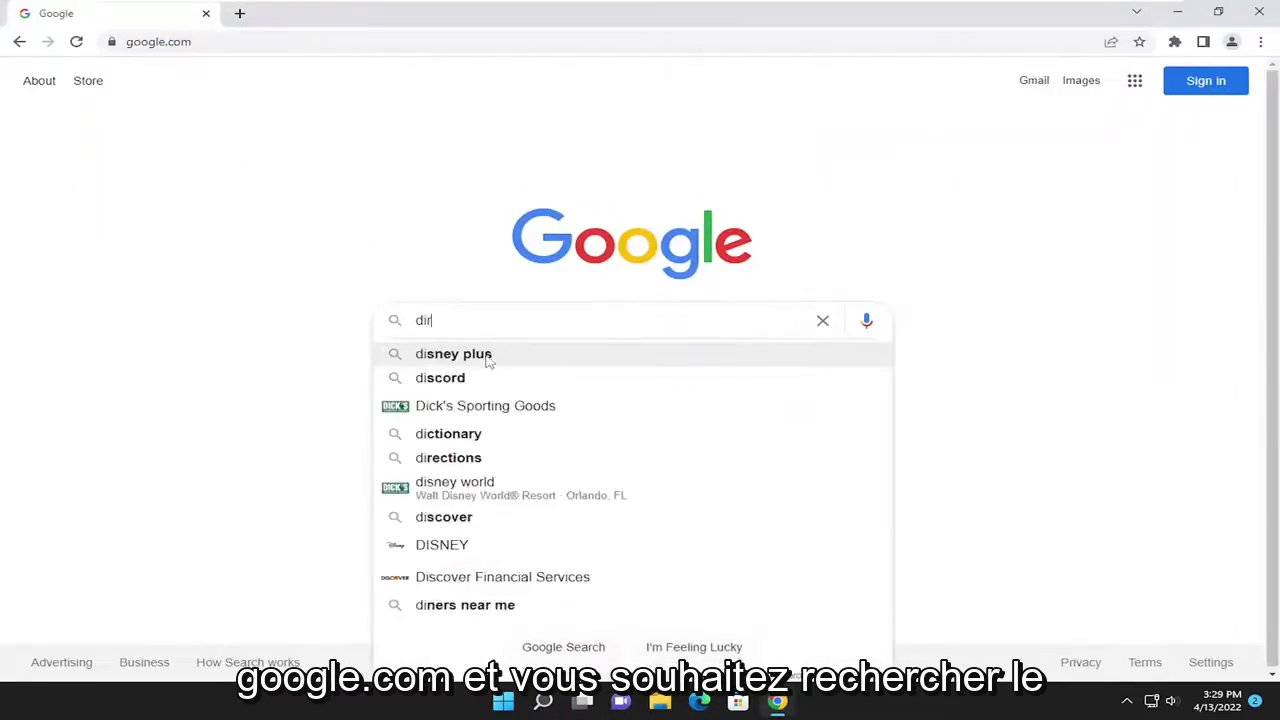
{"action": "left_click", "coordinate": [488, 356]}
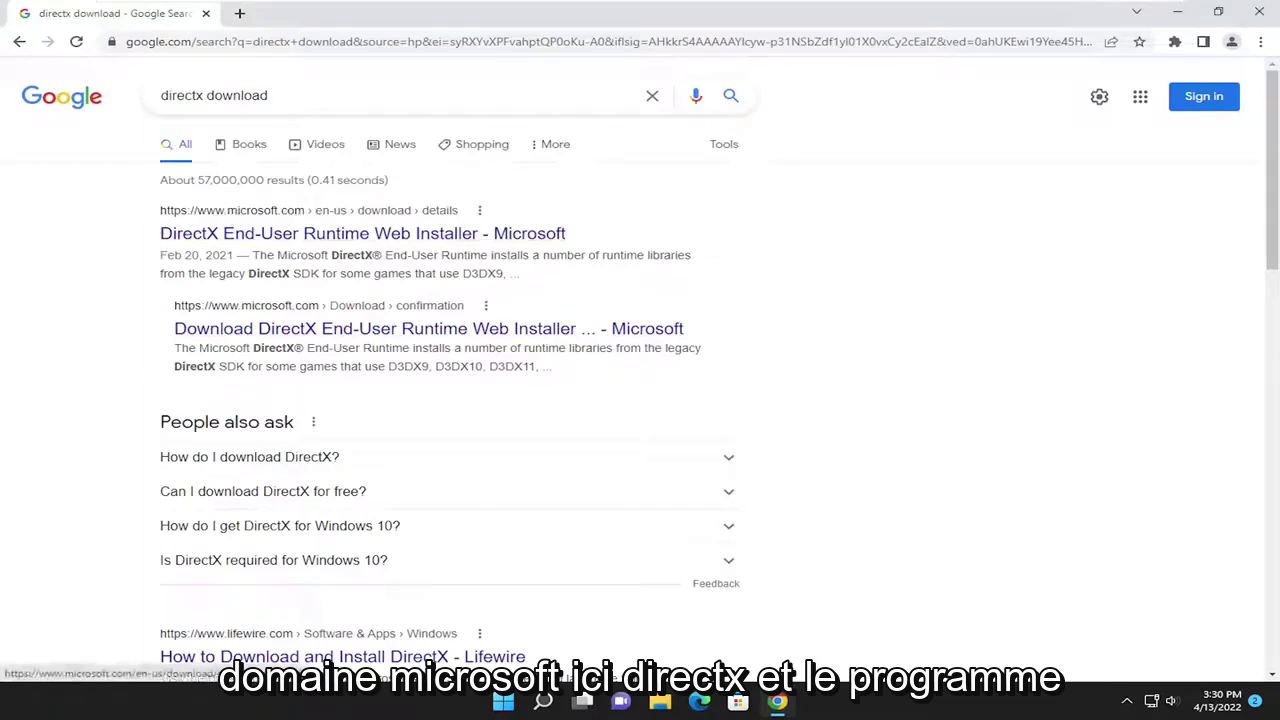
{"action": "left_click", "coordinate": [465, 237]}
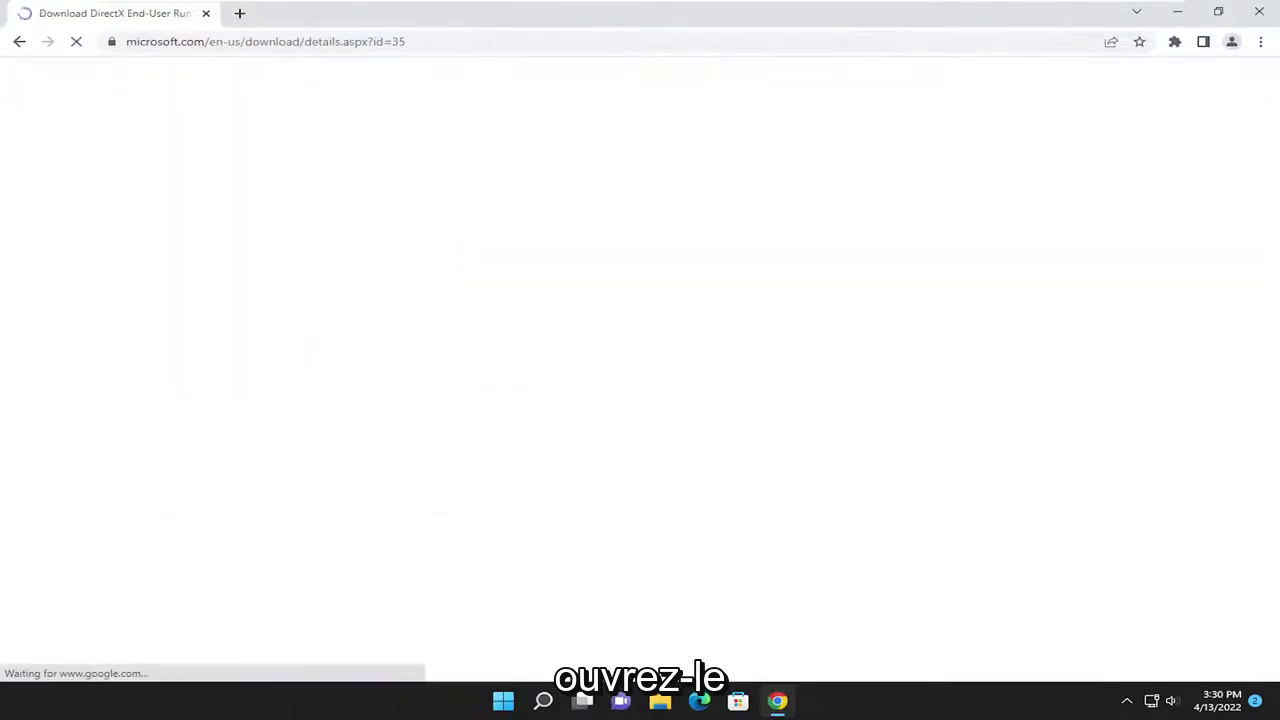
{"action": "scroll", "coordinate": [645, 480], "scroll_direction": "down", "scroll_amount": 1}
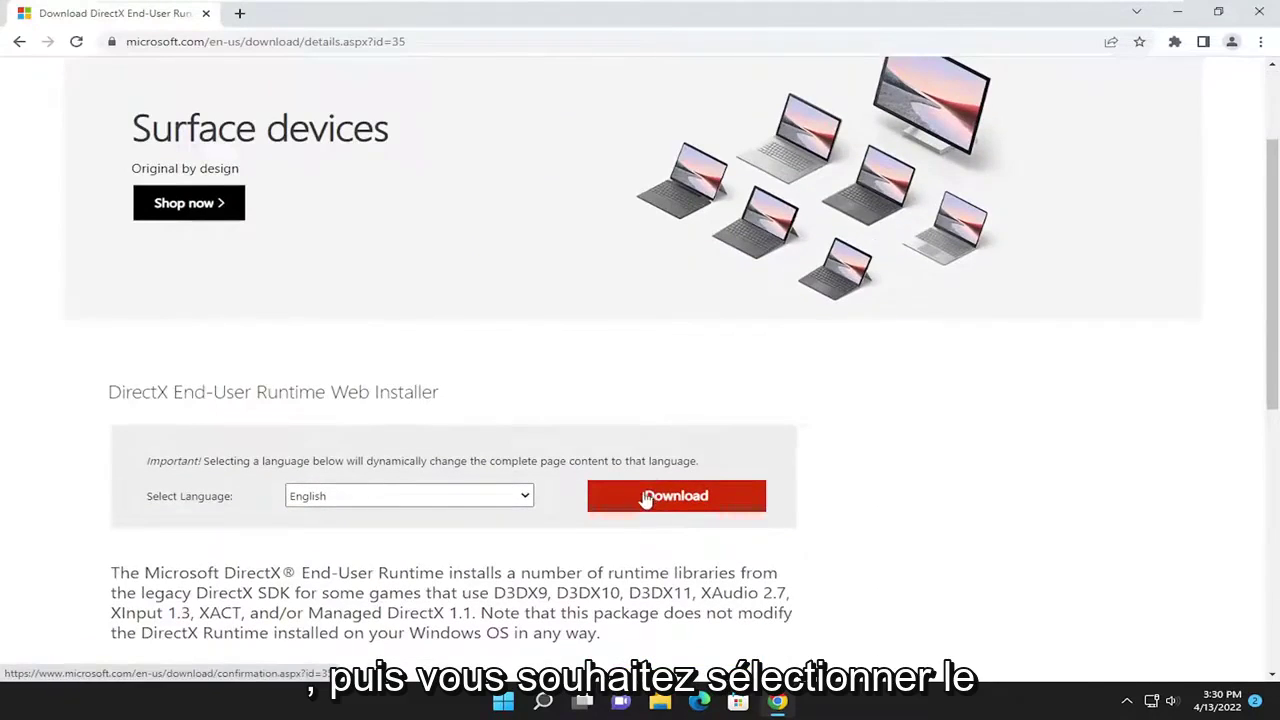
{"action": "left_click", "coordinate": [647, 498]}
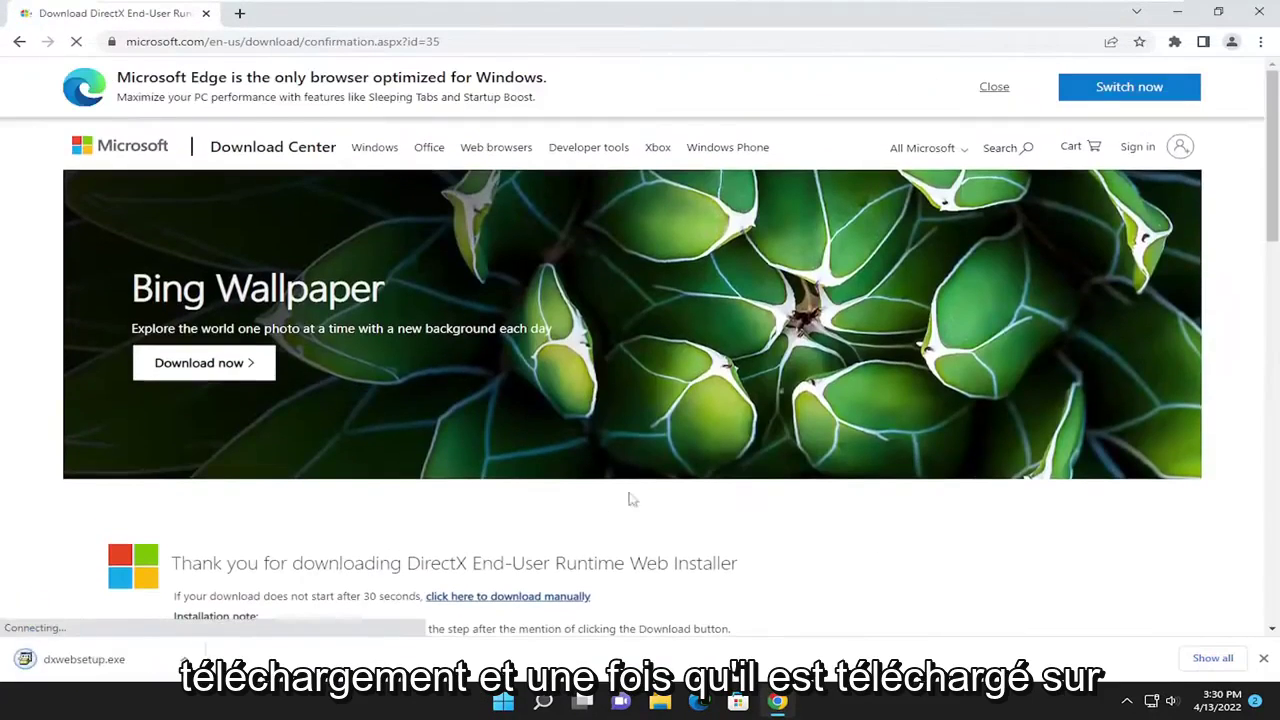
Run the downloaded dxwebsetup.exe, allowing it to make changes to the device, and close the browser
{"action": "left_click", "coordinate": [86, 664]}
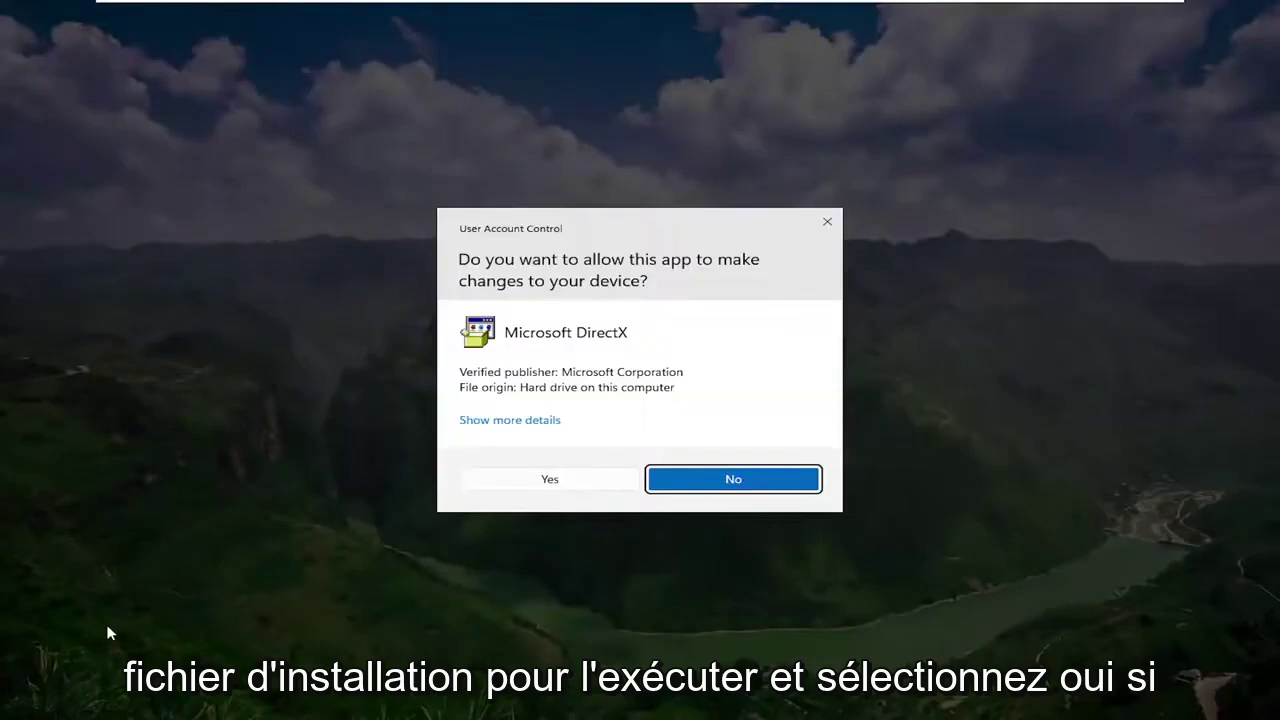
{"action": "left_click", "coordinate": [542, 486]}
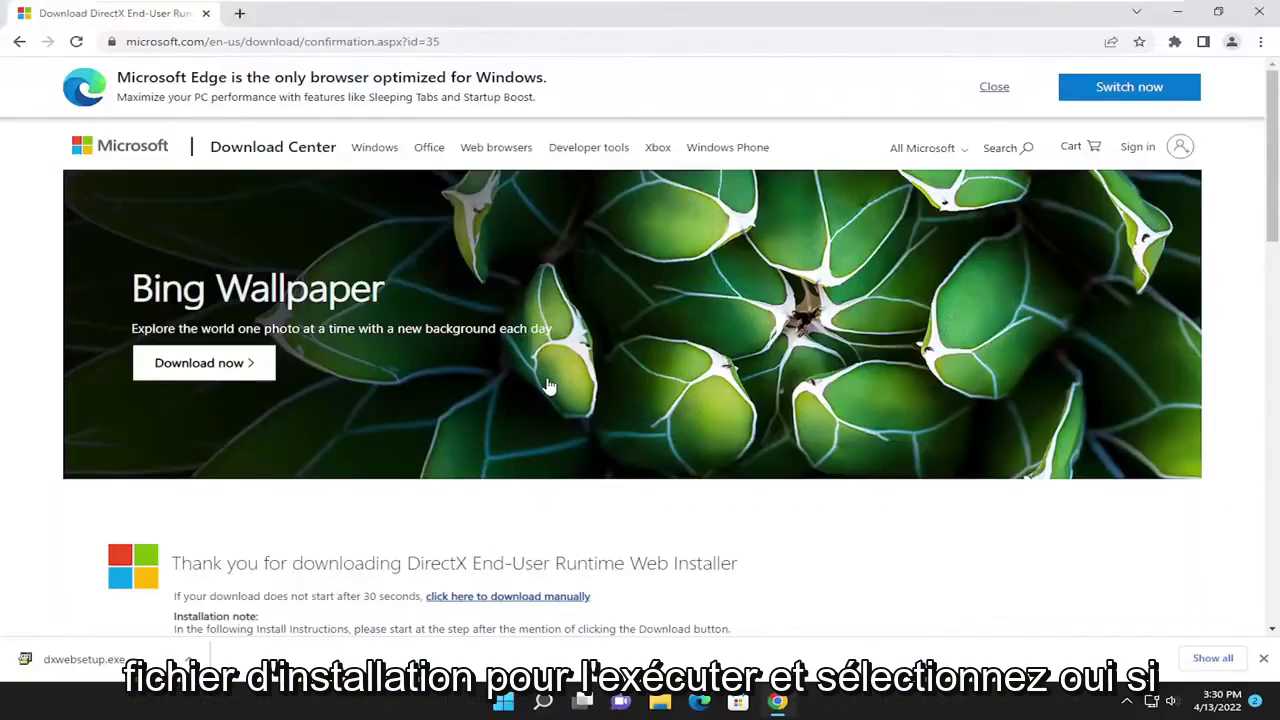
{"action": "left_click", "coordinate": [1258, 12]}
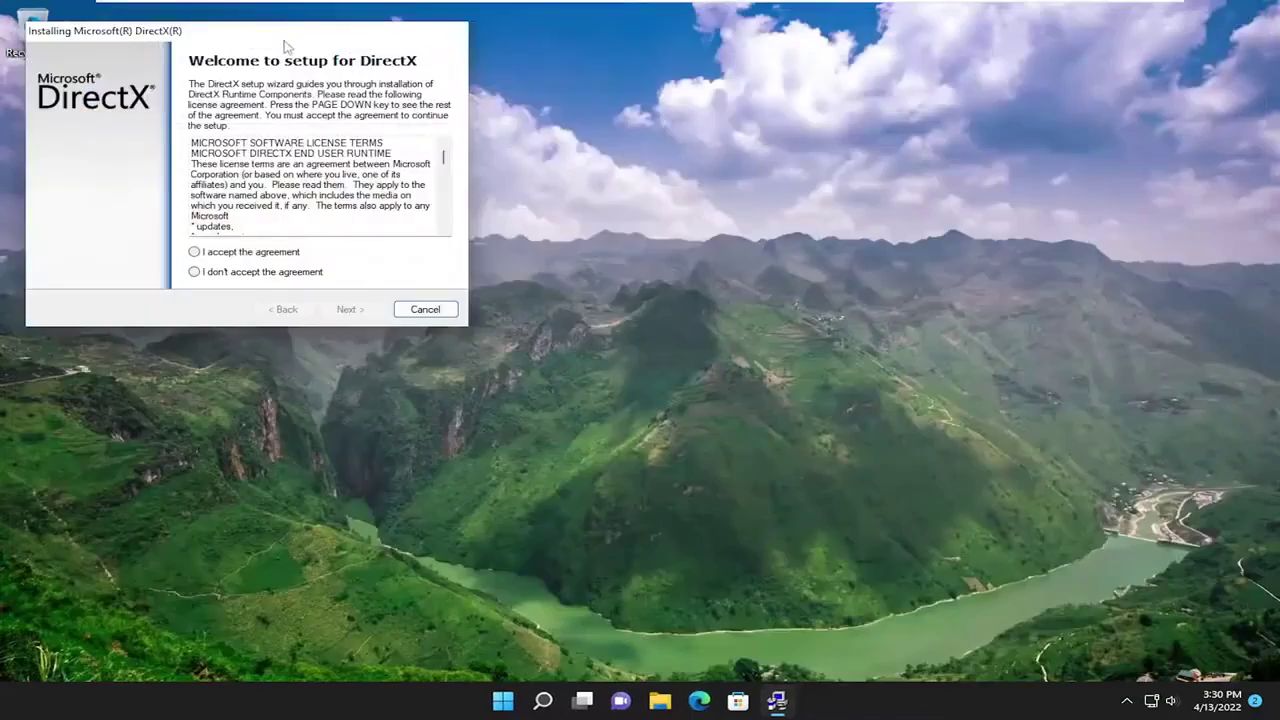
Install the DirectX runtime components, accepting the license agreement and leaving out the Bing Bar
{"action": "left_click_drag", "start_coordinate": [288, 48], "coordinate": [620, 143]}
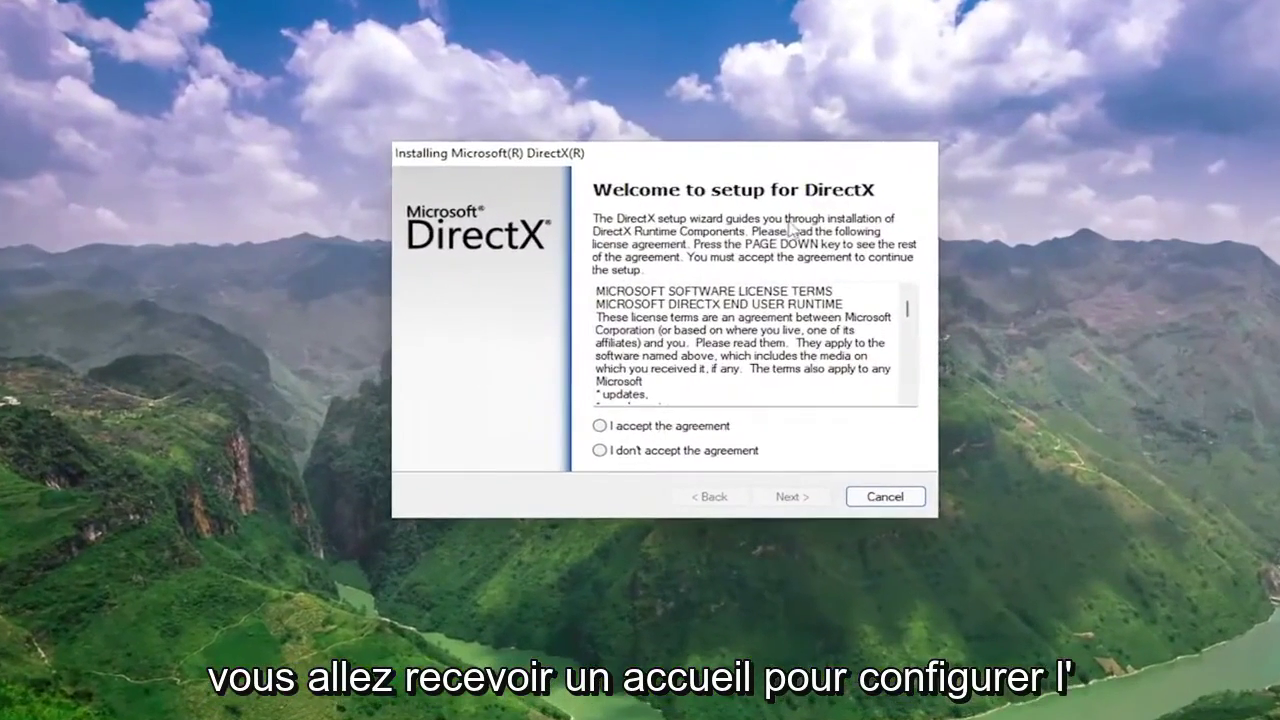
{"action": "left_click", "coordinate": [600, 426]}
{"action": "left_click", "coordinate": [803, 507]}
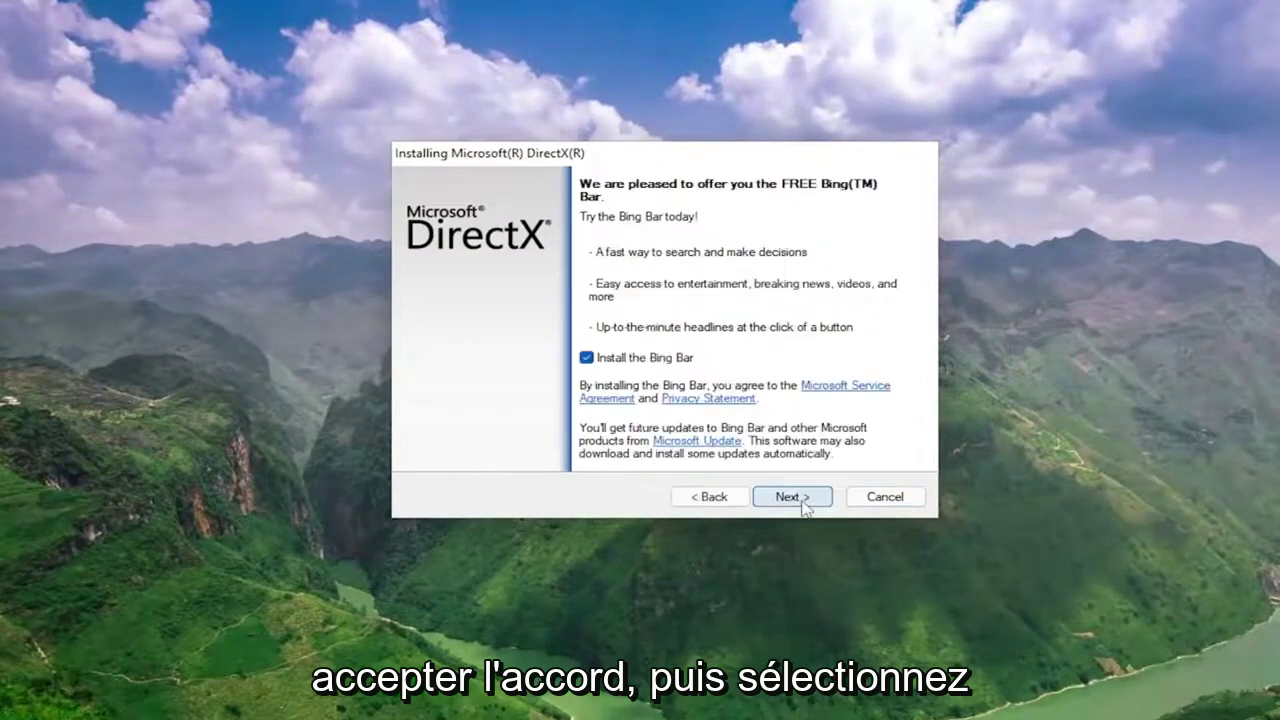
{"action": "left_click", "coordinate": [588, 360]}
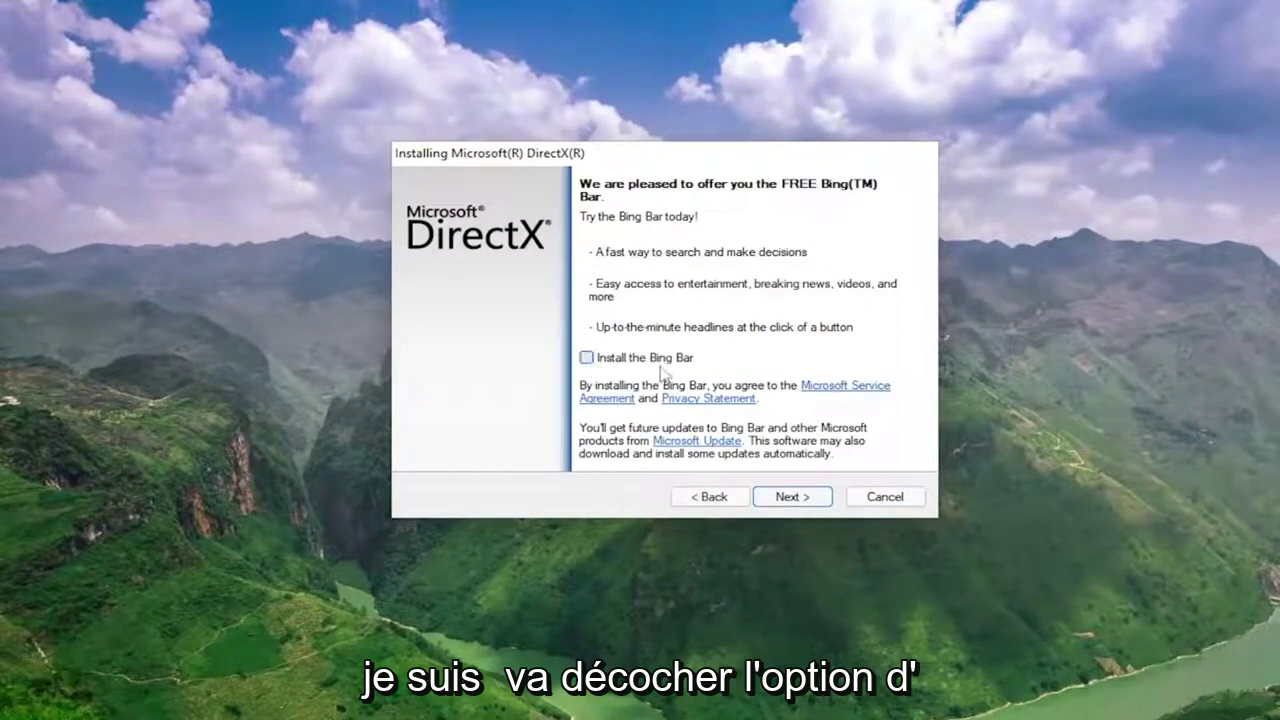
{"action": "left_click", "coordinate": [789, 497]}
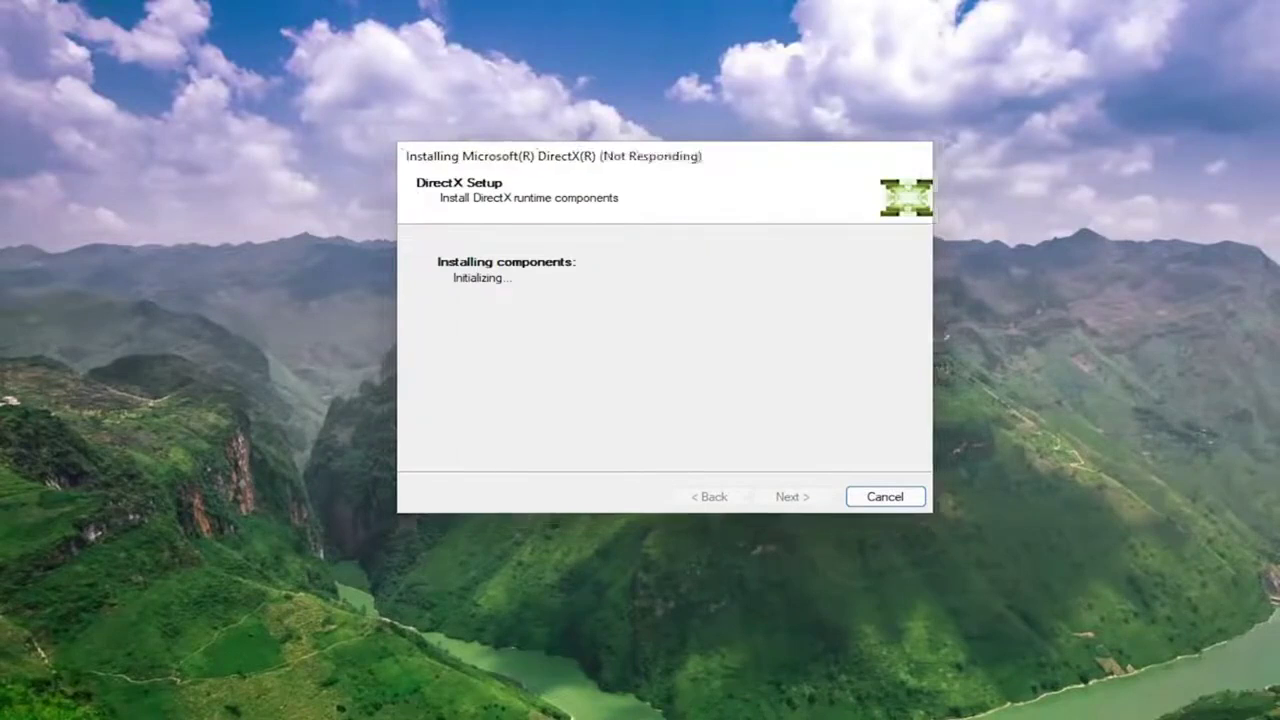
{"action": "left_click", "coordinate": [784, 511]}
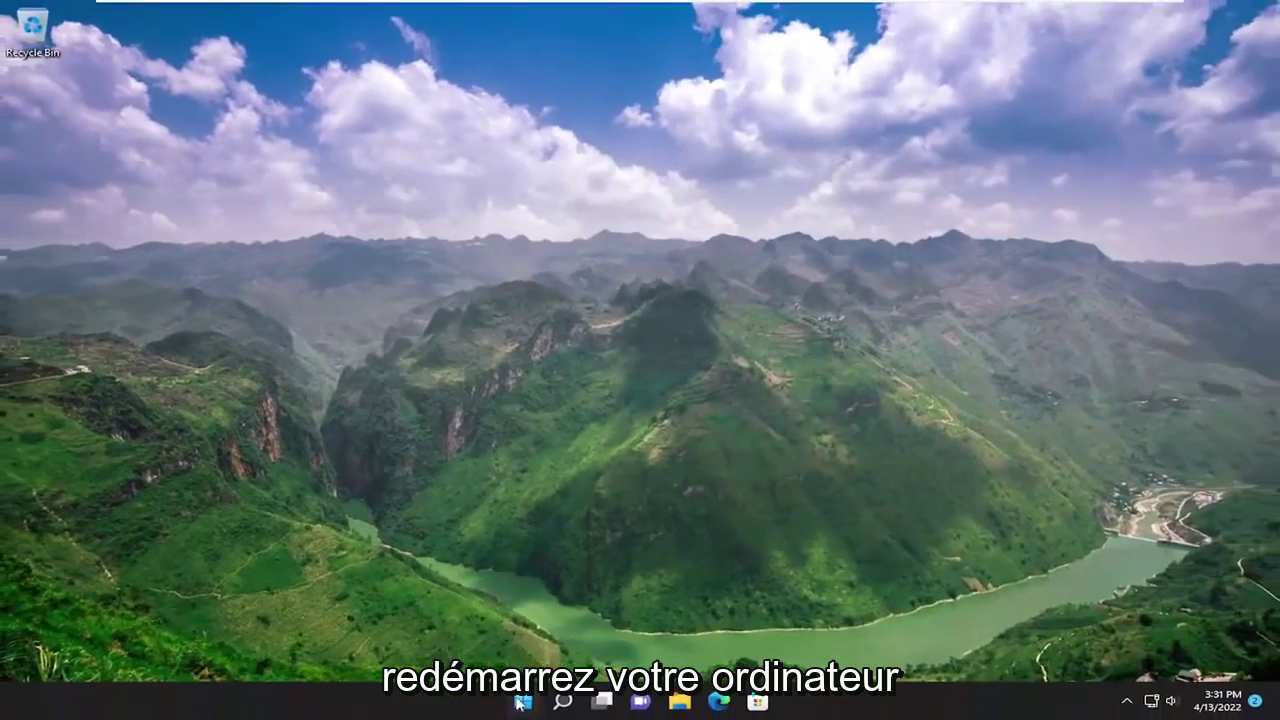
Restart the computer from the desktop after the DirectX setup
{"action": "right_click", "coordinate": [522, 702]}
{"action": "mouse_move", "coordinate": [533, 640]}
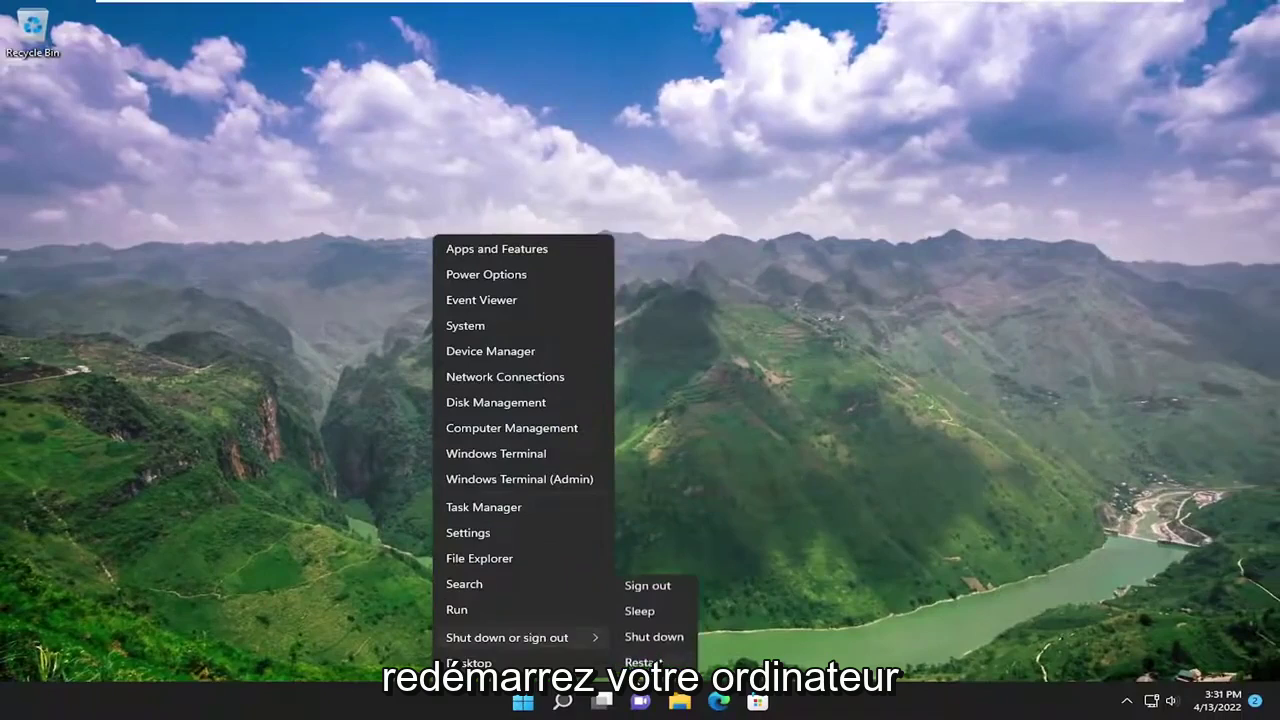
{"action": "left_click", "coordinate": [645, 656]}
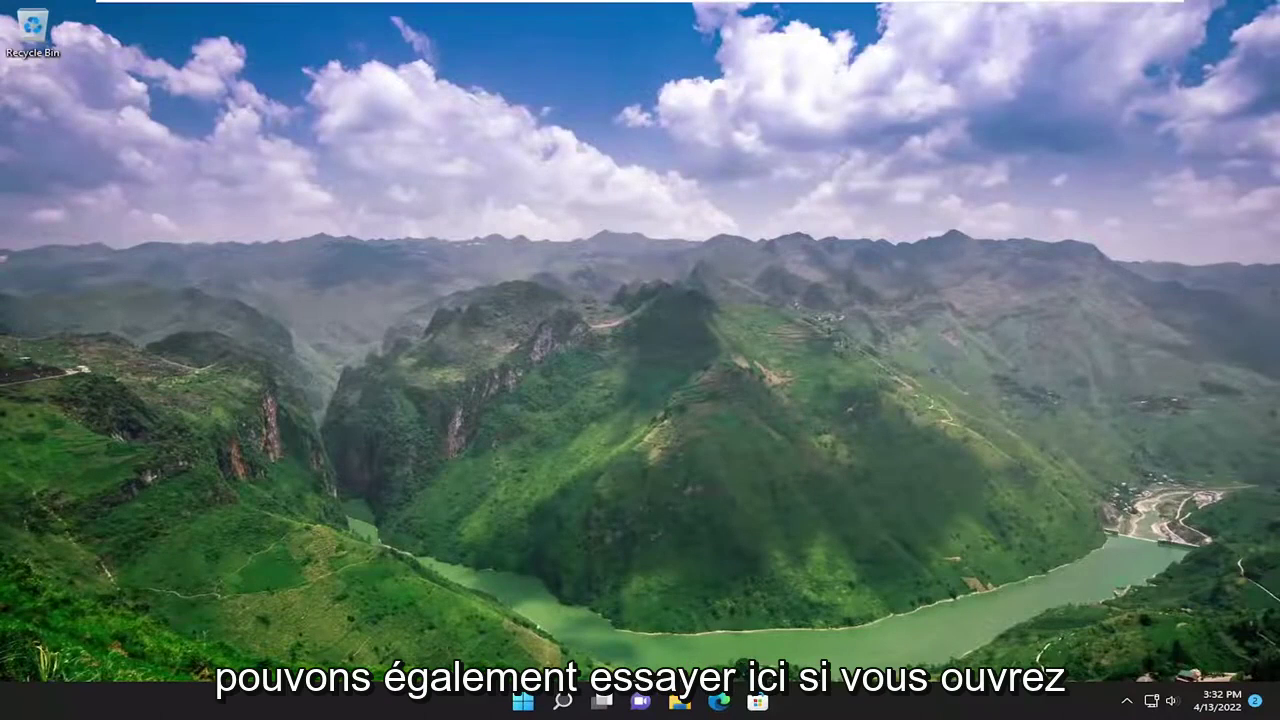
Open Command Prompt as administrator, approve the permission request, and move its window toward the middle of the desktop
{"action": "left_click", "coordinate": [562, 702]}
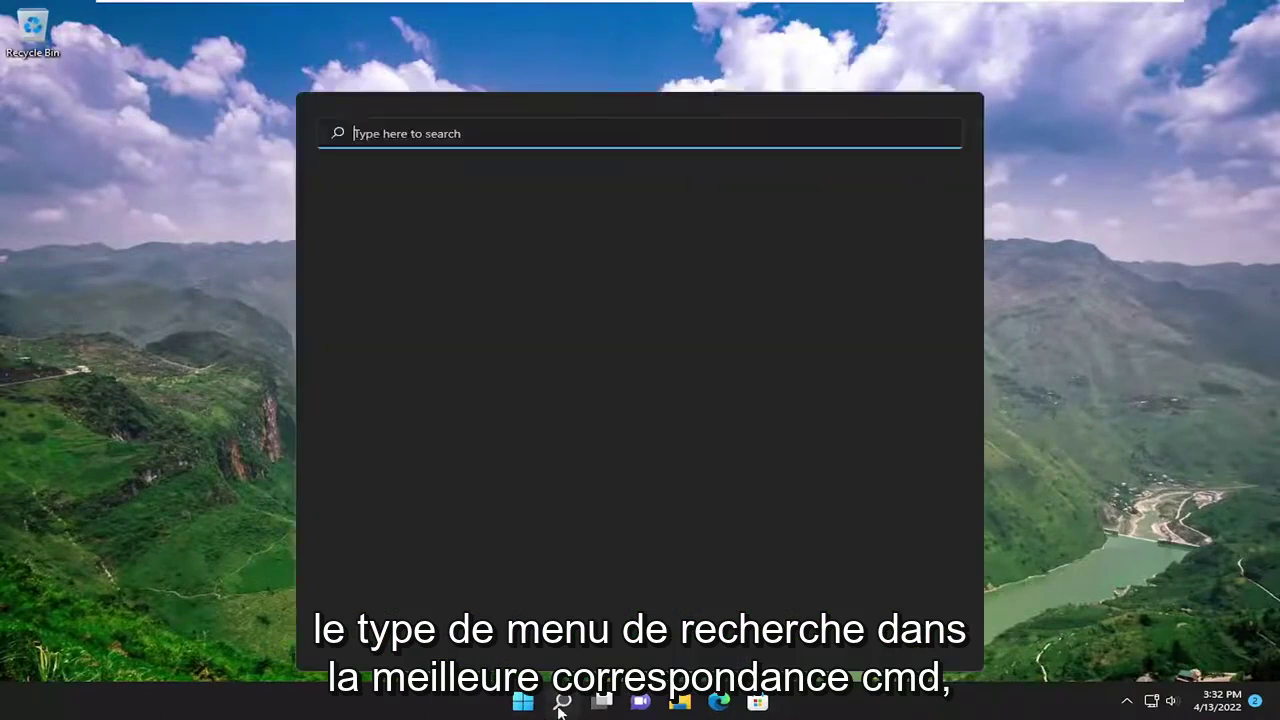
{"action": "type", "text": "cmd"}
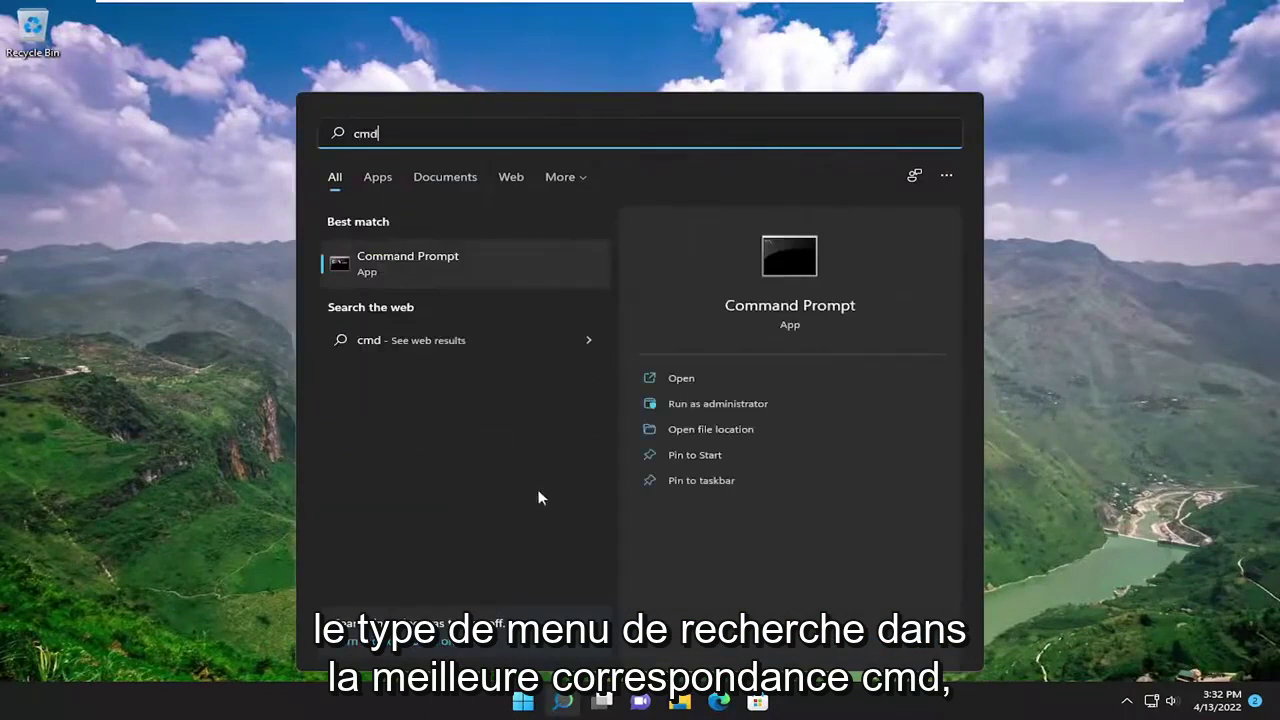
{"action": "right_click", "coordinate": [424, 258]}
{"action": "left_click", "coordinate": [528, 277]}
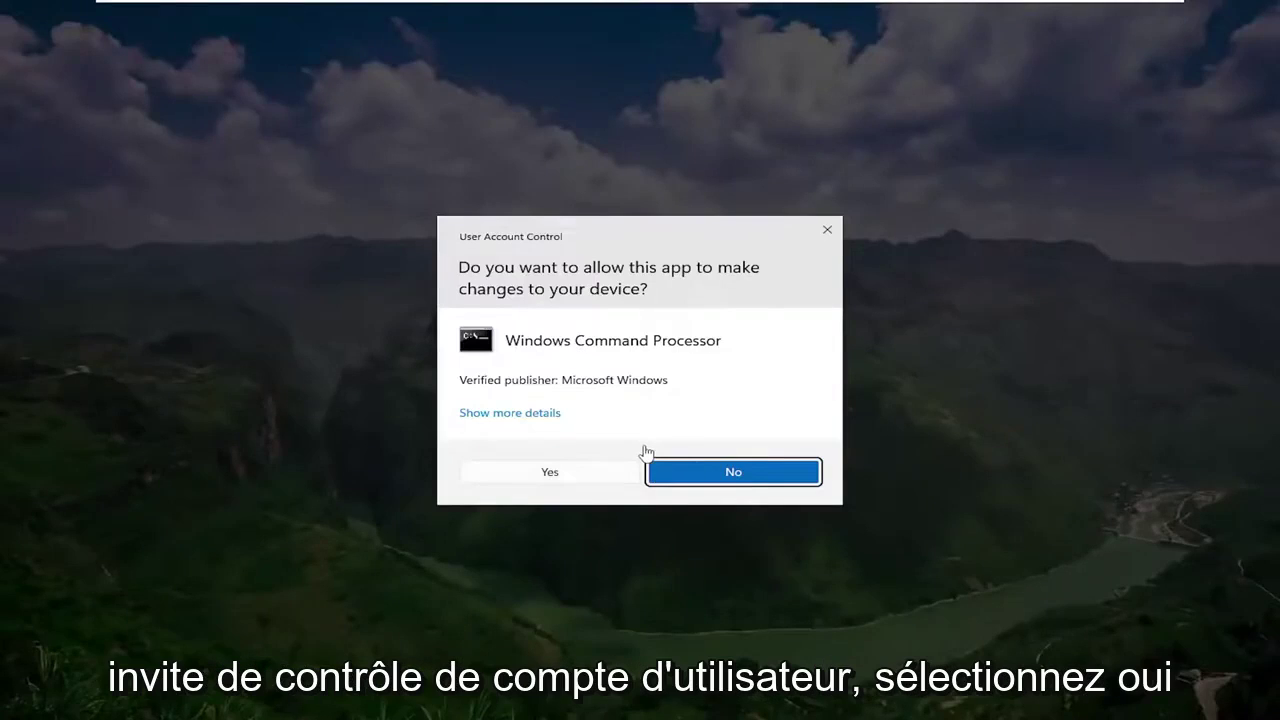
{"action": "left_click", "coordinate": [550, 472]}
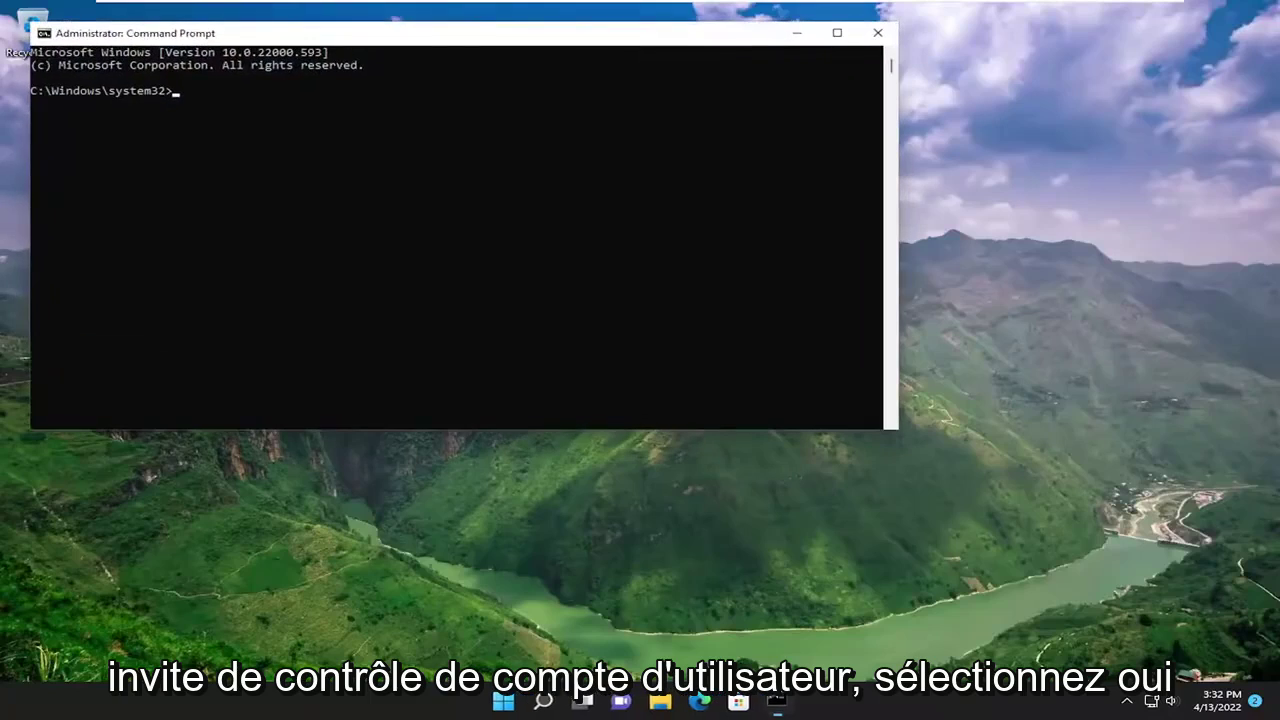
{"action": "left_click_drag", "start_coordinate": [452, 43], "coordinate": [594, 120]}
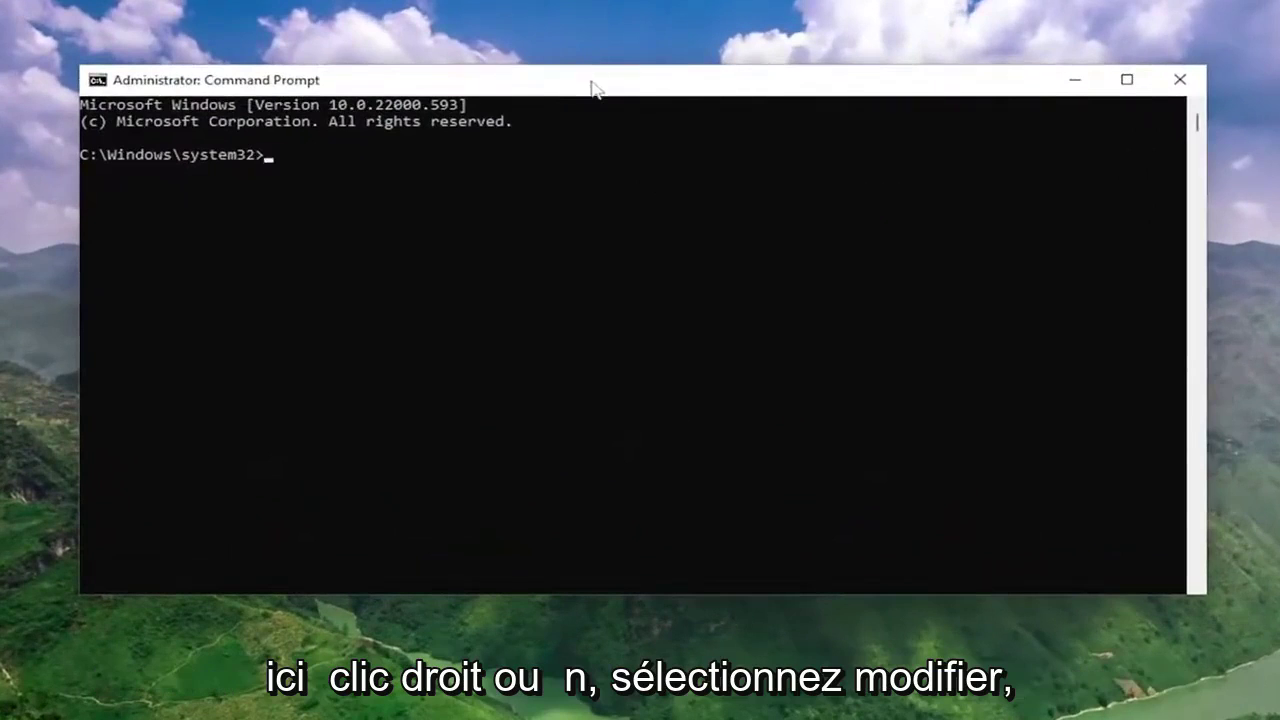
Run a system file scan with the pasted command sfc /scannow
{"action": "right_click", "coordinate": [596, 84]}
{"action": "mouse_move", "coordinate": [724, 240]}
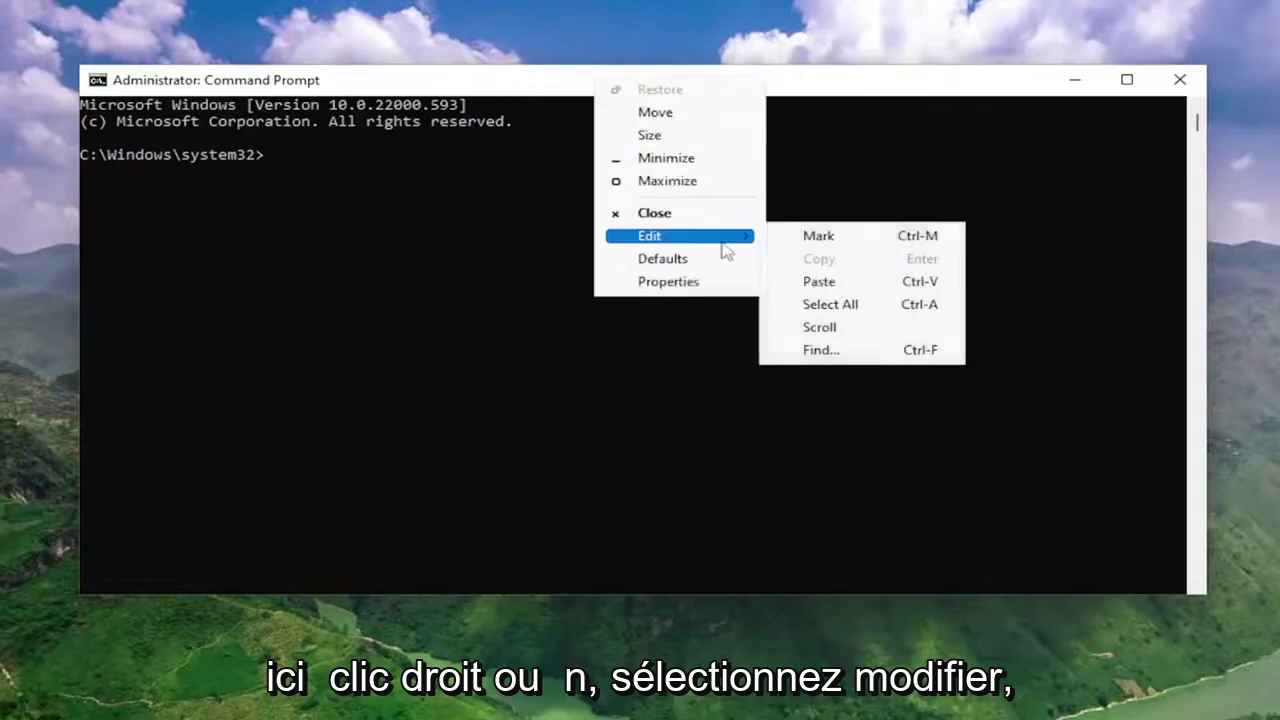
{"action": "left_click", "coordinate": [832, 281]}
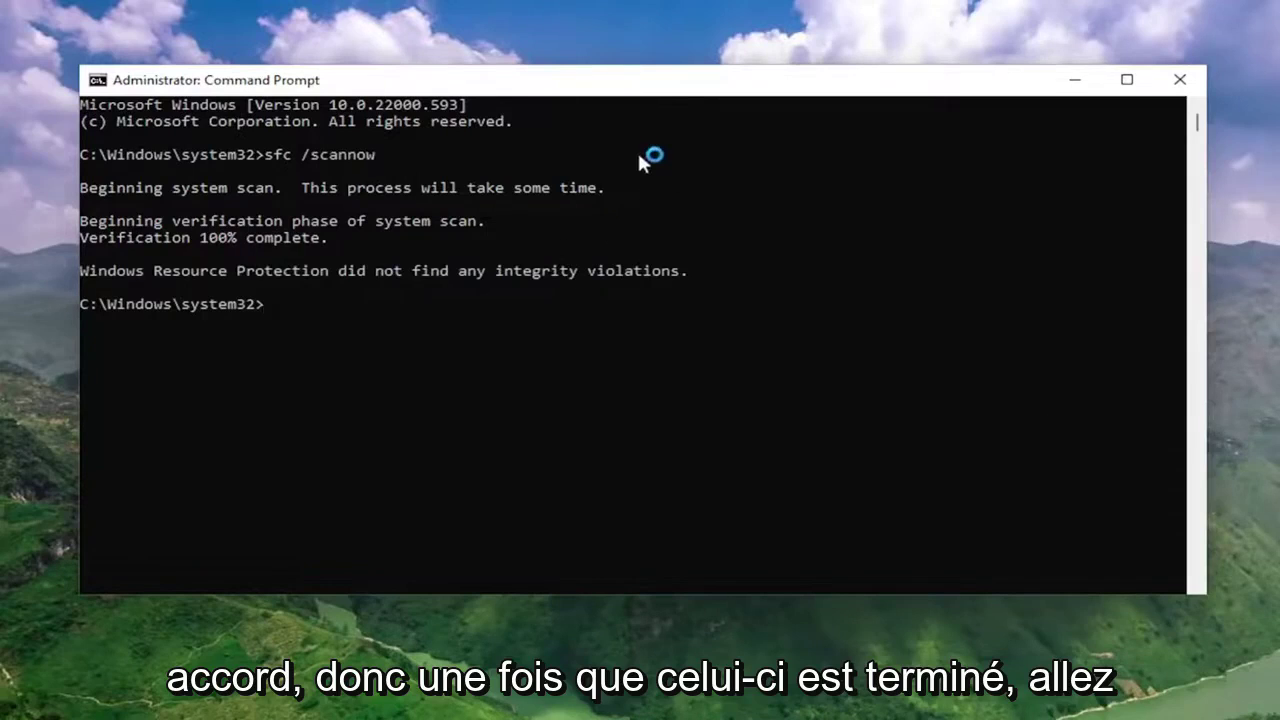
Repair the Windows image by running dism /online /cleanup-image /restorehealth
{"action": "right_click", "coordinate": [634, 80]}
{"action": "mouse_move", "coordinate": [684, 244]}
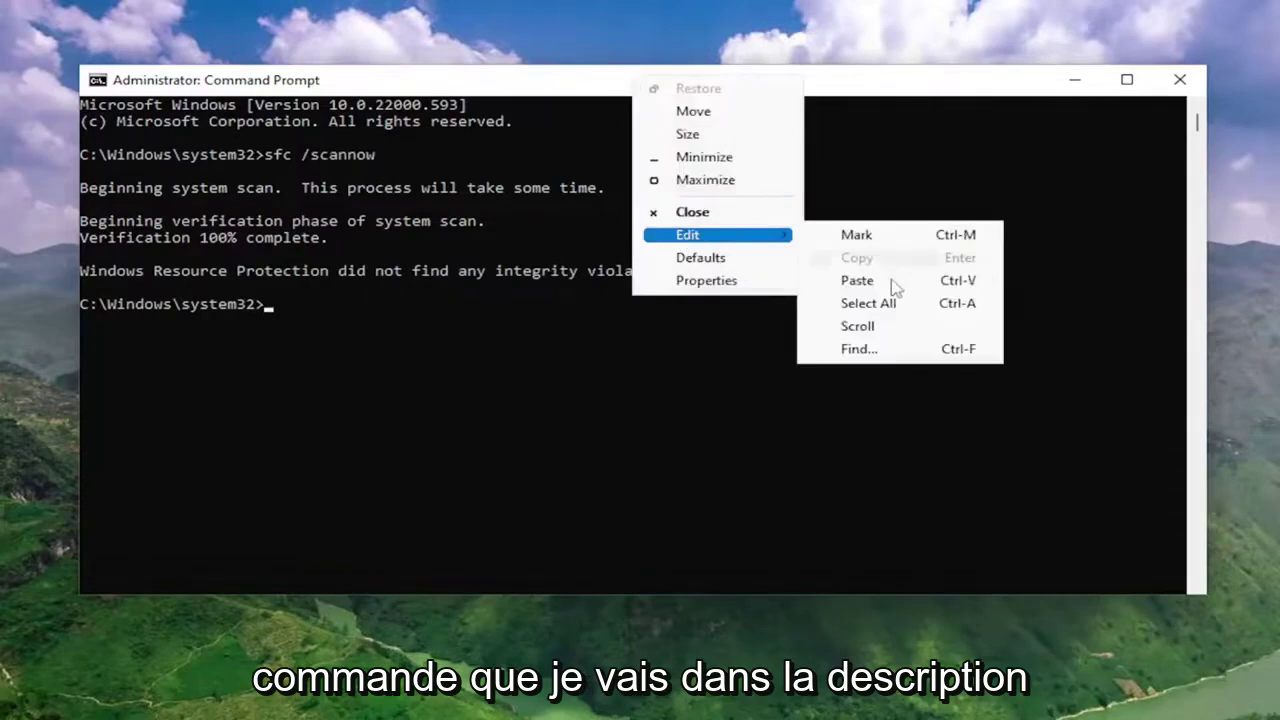
{"action": "left_click", "coordinate": [857, 300]}
{"action": "left_click", "coordinate": [499, 370]}
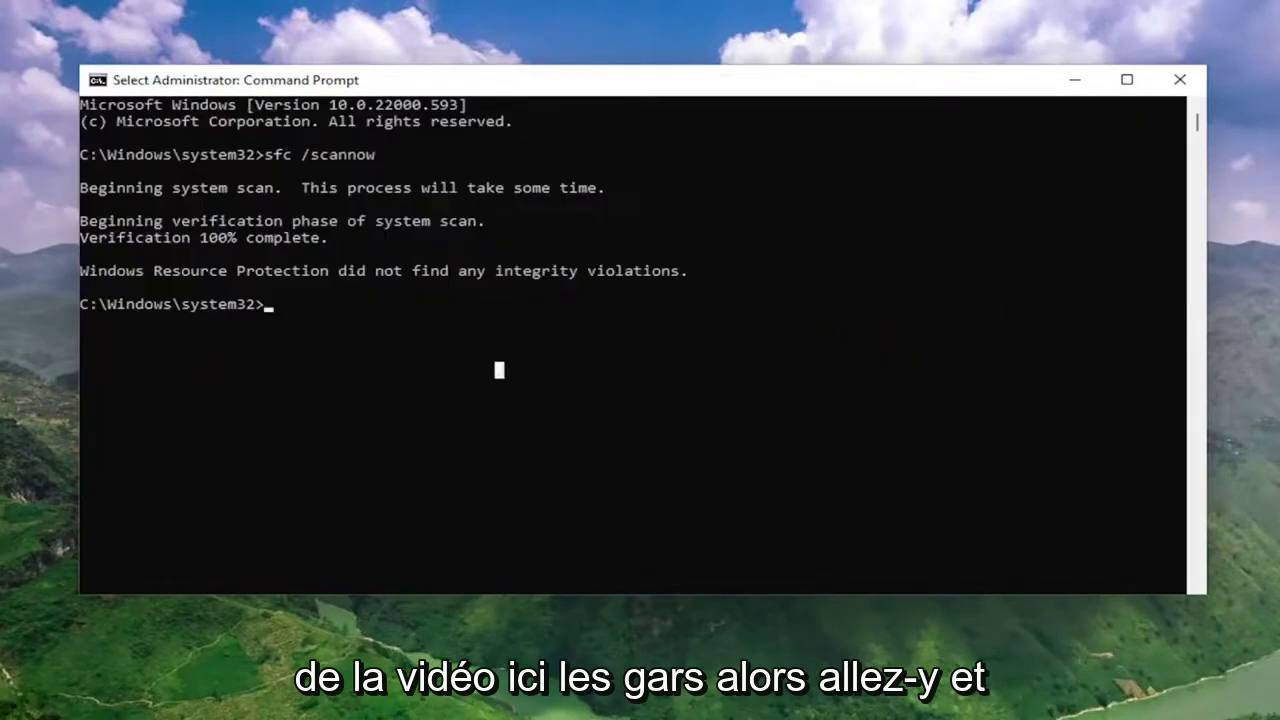
{"action": "type", "text": "dism /online /cleanup-image /restorehealth"}
{"action": "key", "text": "Return"}
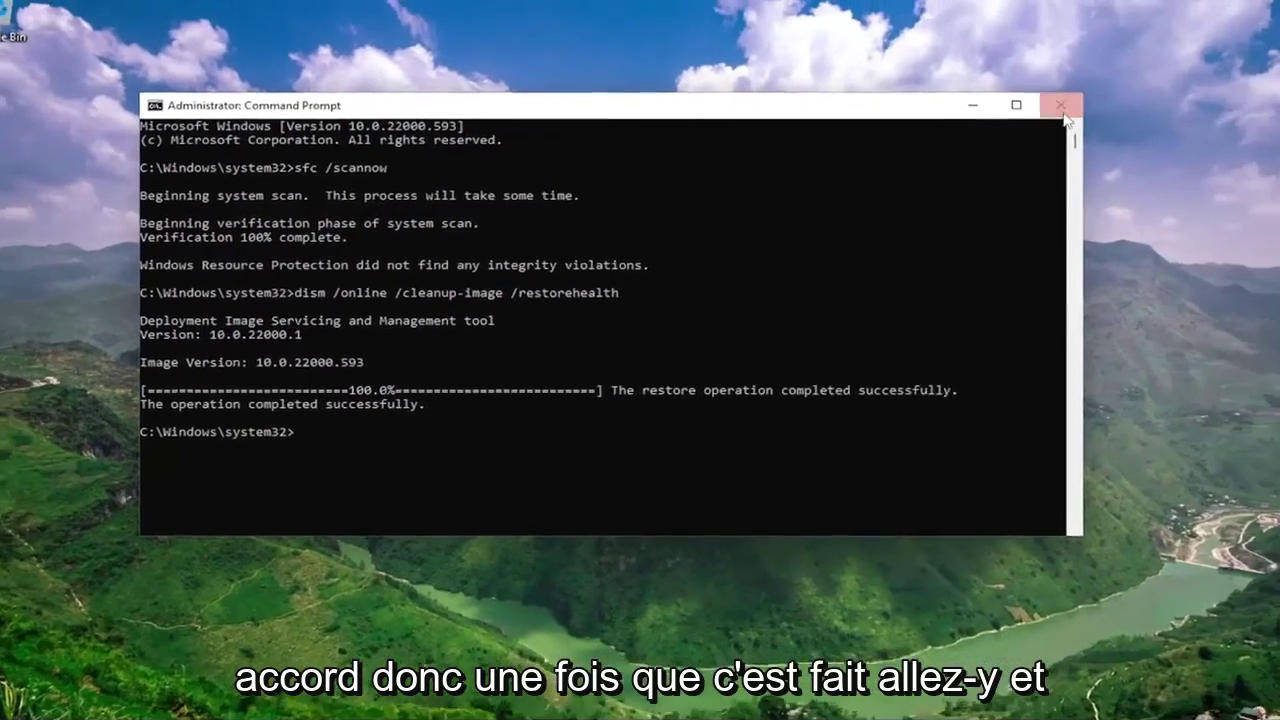
Close the Command Prompt window and restart the computer
{"action": "left_click", "coordinate": [1062, 112]}
{"action": "right_click", "coordinate": [522, 701]}
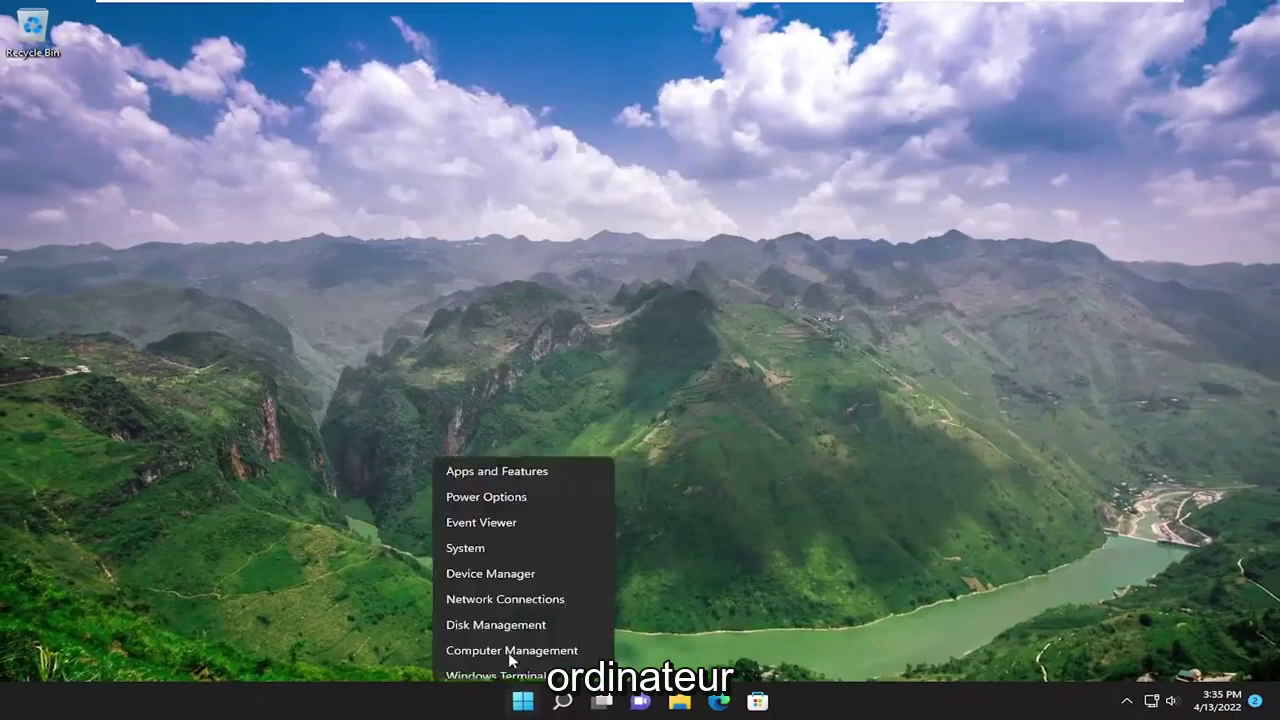
{"action": "mouse_move", "coordinate": [529, 642]}
{"action": "left_click", "coordinate": [650, 665]}
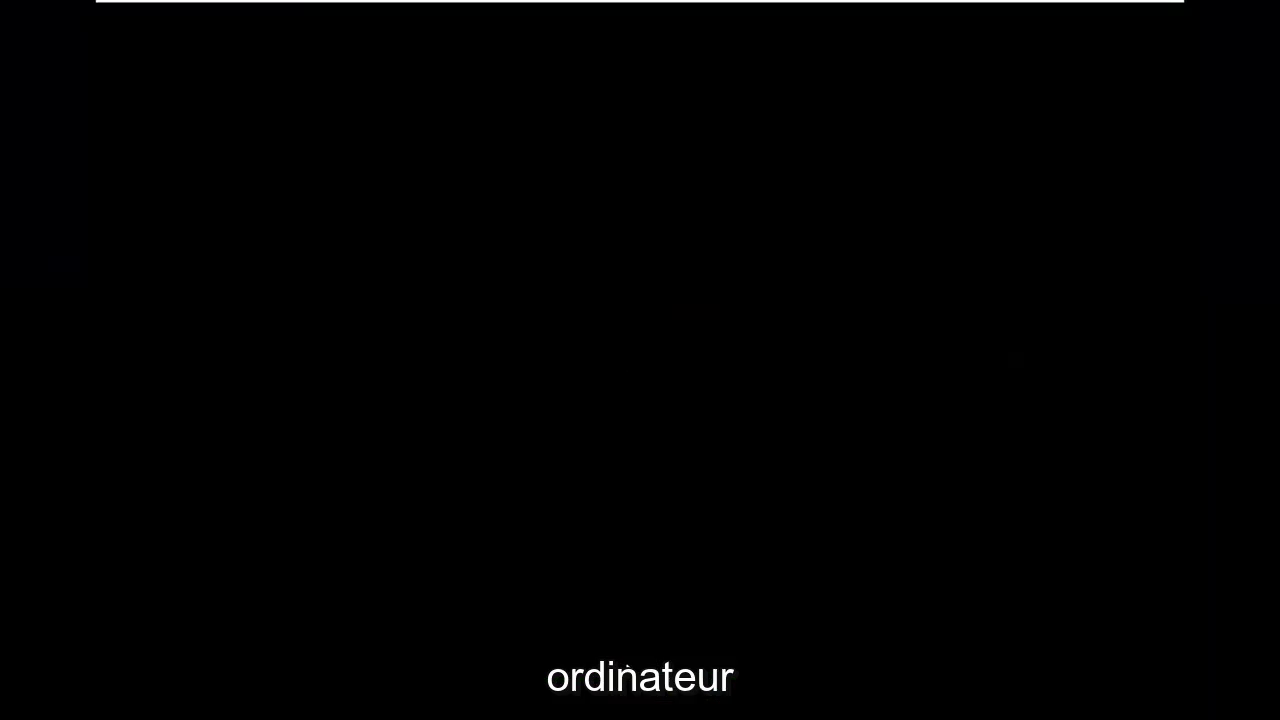